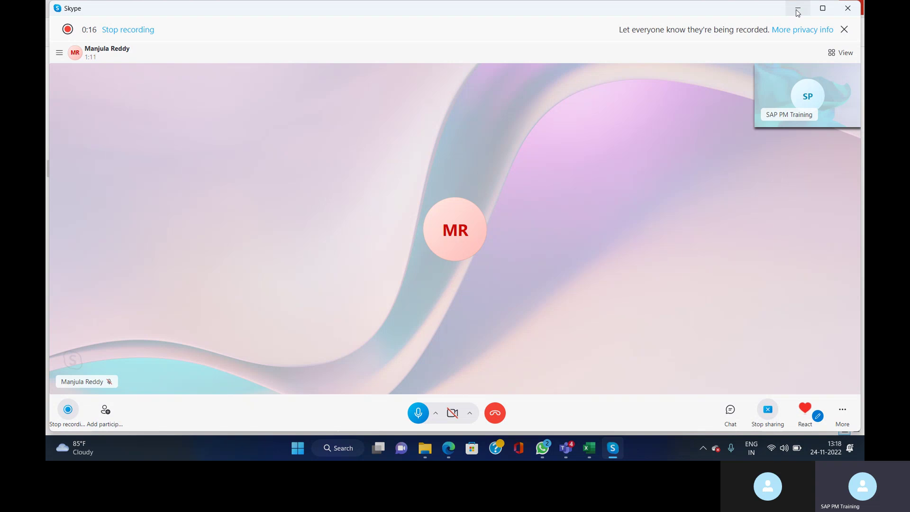
Minimize the Skype call window and bring the SAP Fiori launchpad in Edge to the front
{"action": "left_click", "coordinate": [797, 12]}
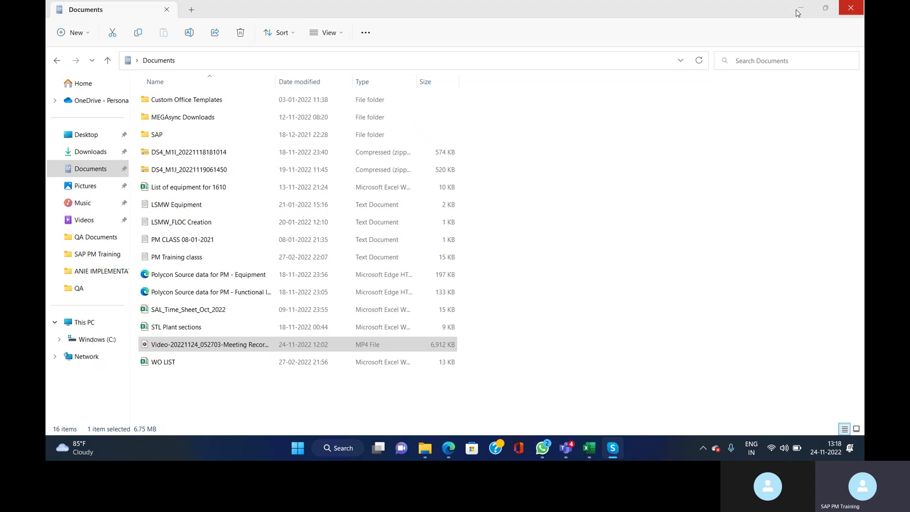
{"action": "left_click", "coordinate": [448, 446]}
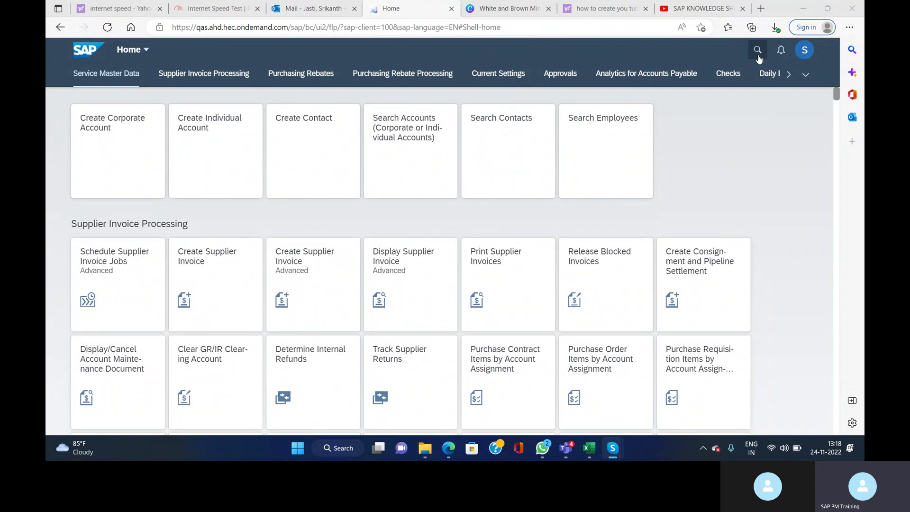
Launch 'Migrate Your Data - Migration Cockpit' from a launchpad search for 'migration'
{"action": "left_click", "coordinate": [757, 55]}
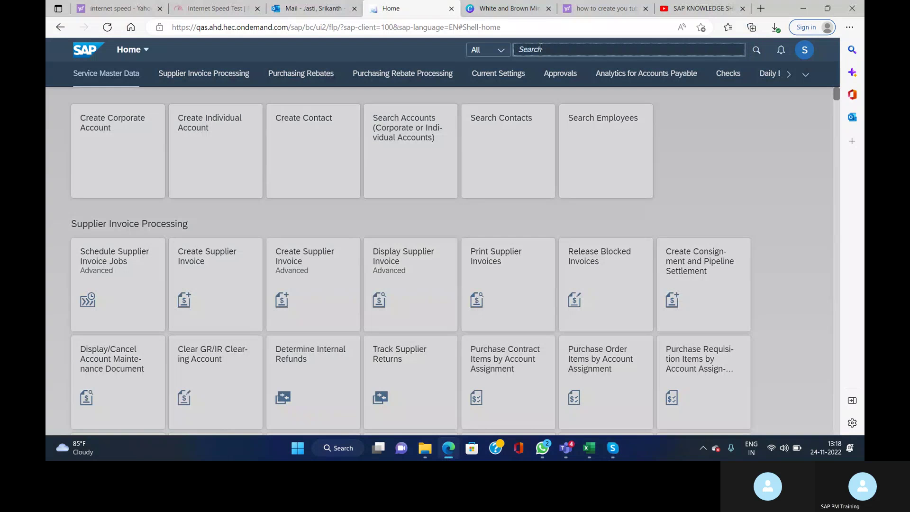
{"action": "type", "text": "migr"}
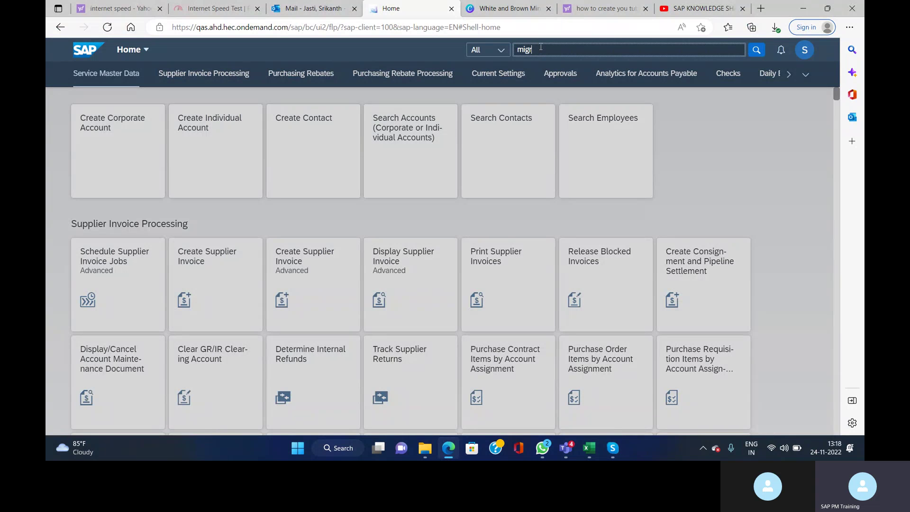
{"action": "type", "text": "ation"}
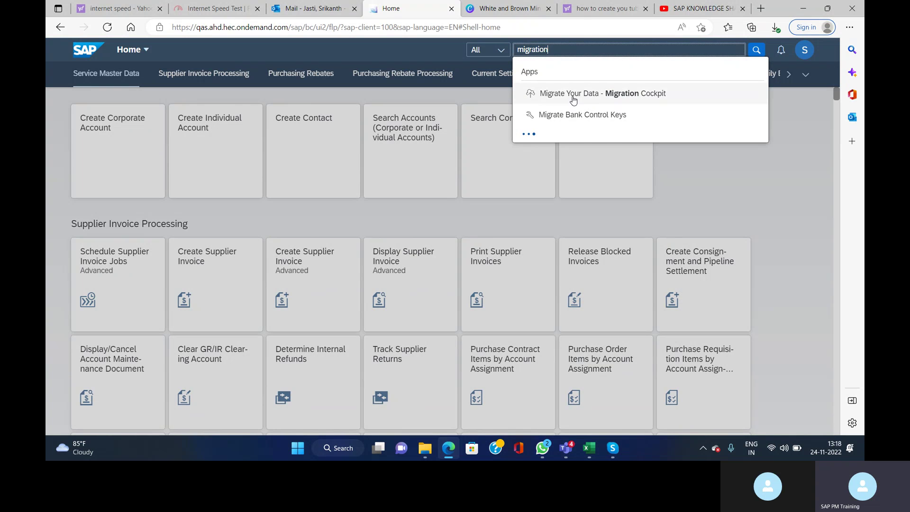
{"action": "left_click", "coordinate": [649, 98]}
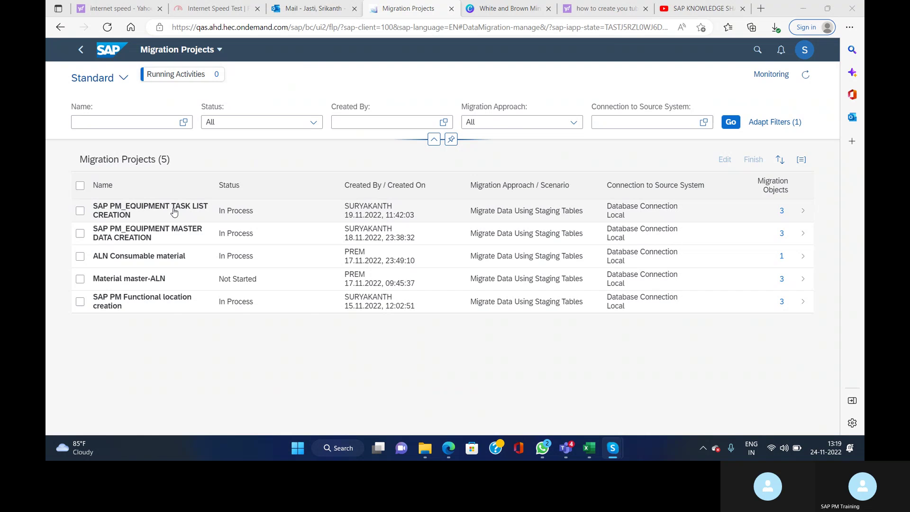
Download the PM - Equipment task list template from the SAP PM_EQUIPMENT TASK LIST CREATION project
{"action": "left_click", "coordinate": [796, 214]}
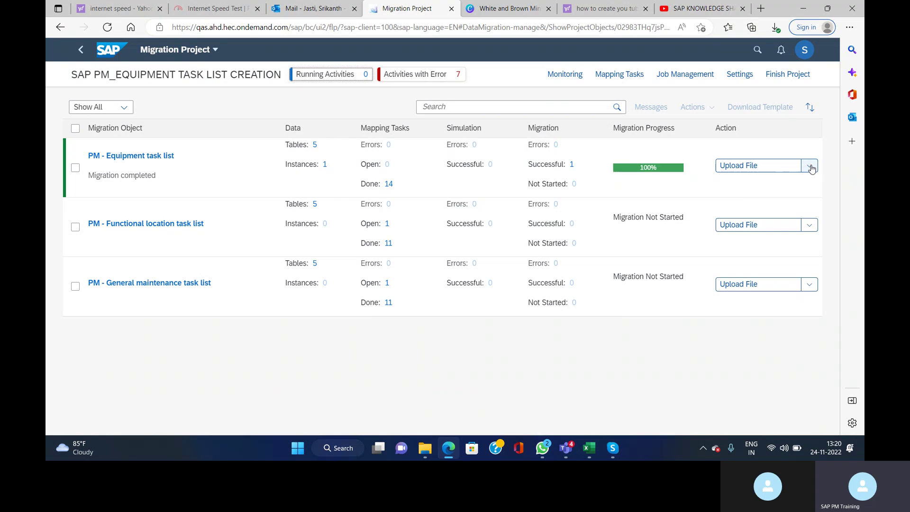
{"action": "left_click", "coordinate": [811, 168]}
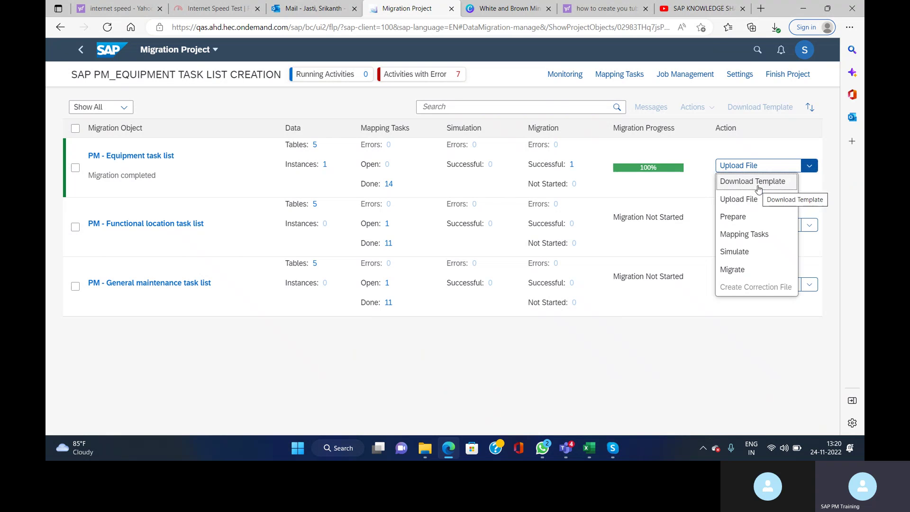
{"action": "left_click", "coordinate": [76, 169]}
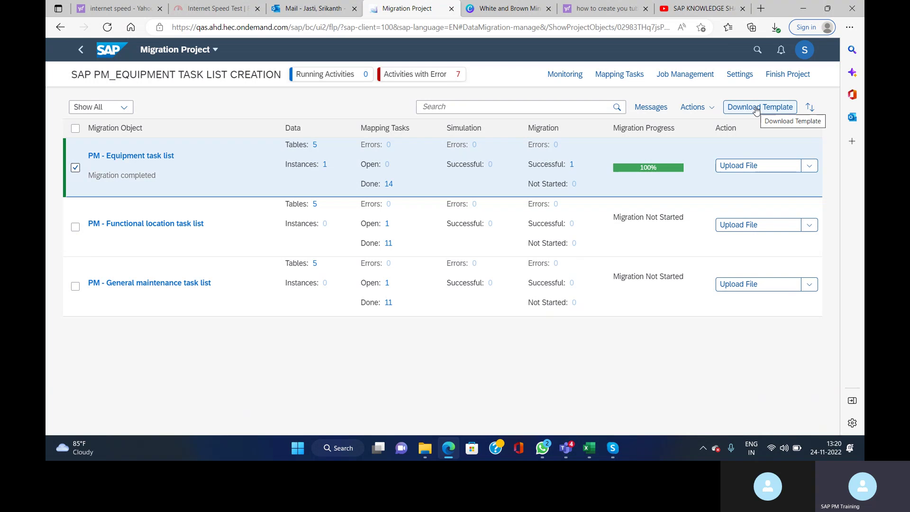
{"action": "left_click", "coordinate": [756, 108]}
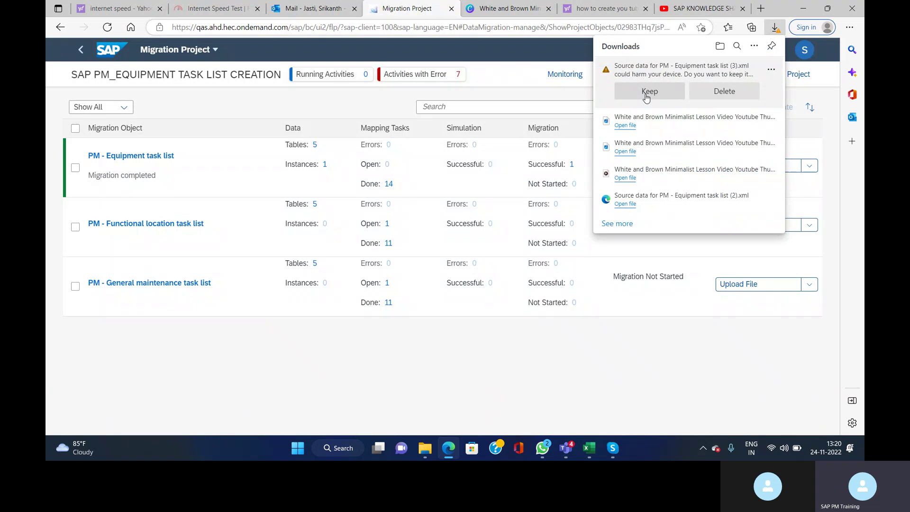
Keep the downloaded equipment task list source data file and show it in the Downloads folder
{"action": "left_click", "coordinate": [646, 98]}
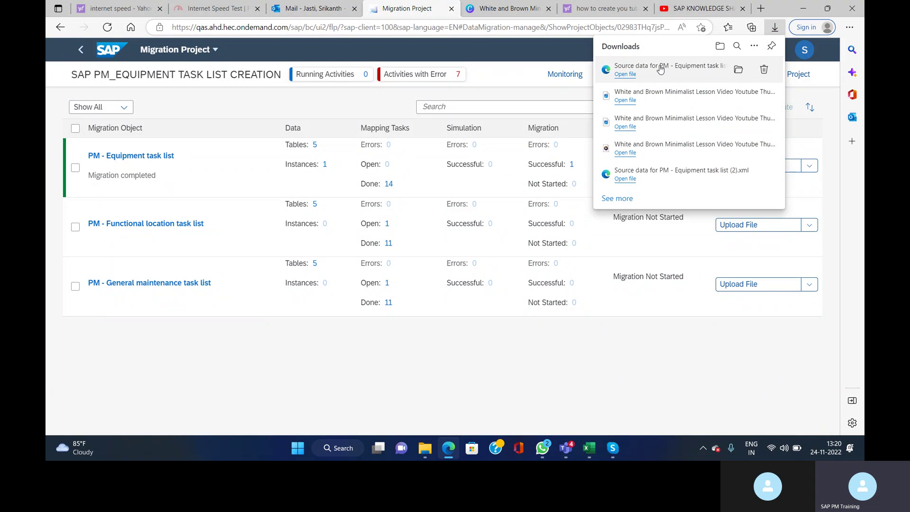
{"action": "left_click", "coordinate": [736, 71]}
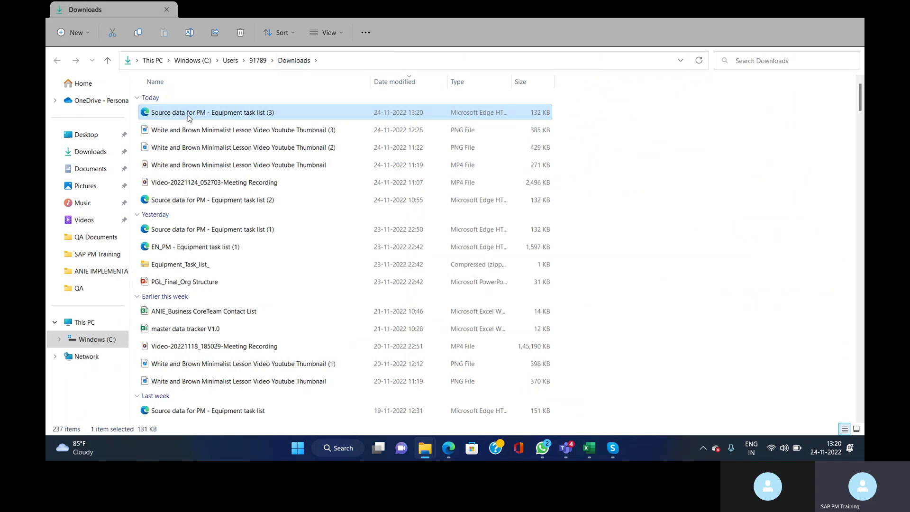
{"action": "double_click", "coordinate": [193, 114]}
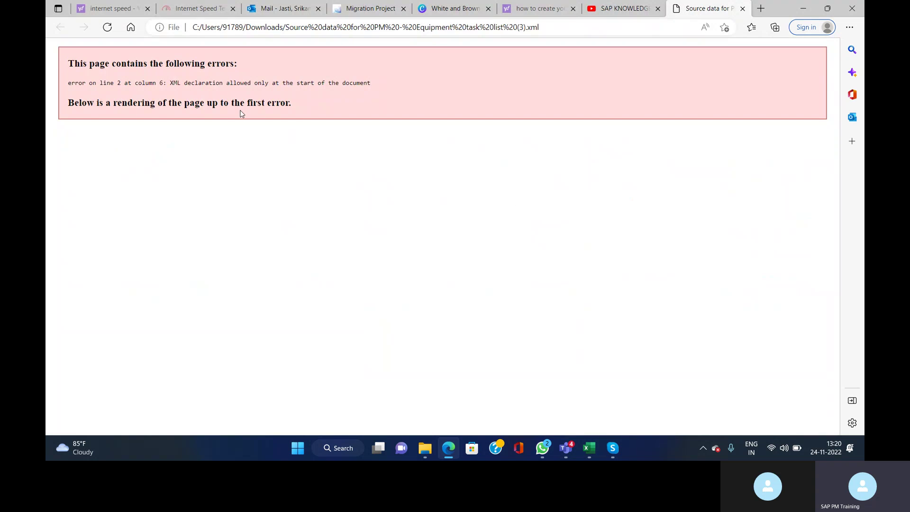
{"action": "left_click", "coordinate": [801, 8]}
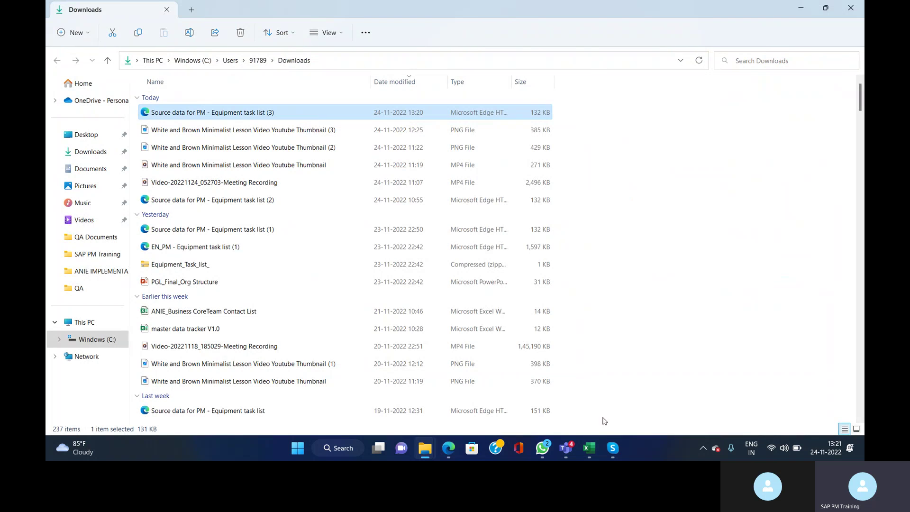
{"action": "left_click", "coordinate": [589, 449]}
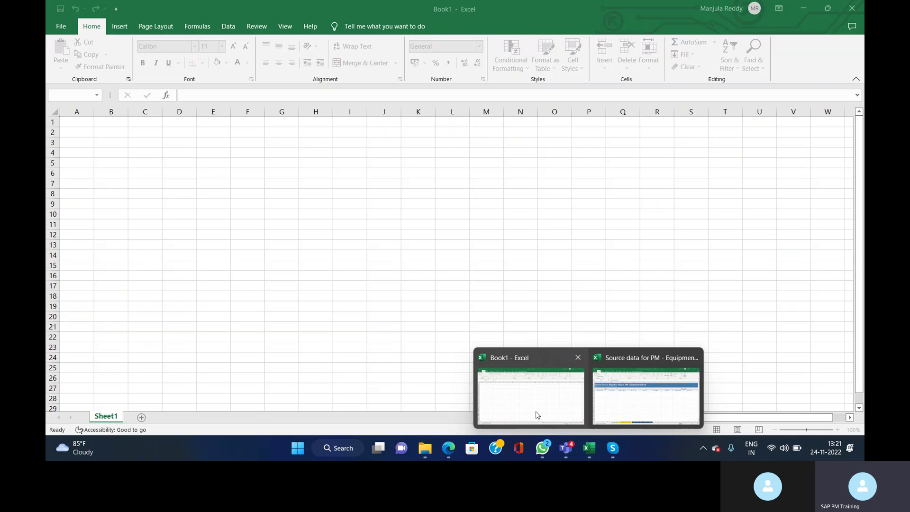
Open the newest equipment task list Source data file from Downloads via Excel's File > Open > Browse
{"action": "left_click", "coordinate": [536, 414]}
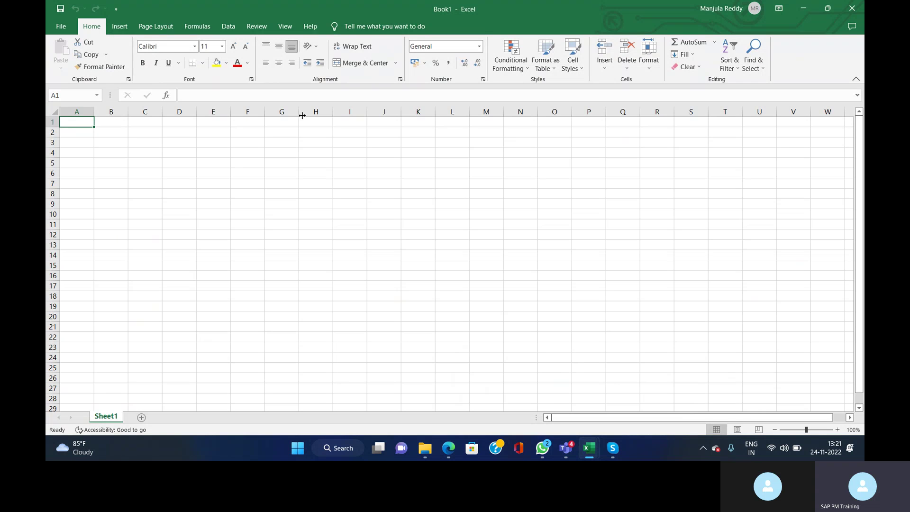
{"action": "left_click", "coordinate": [62, 31]}
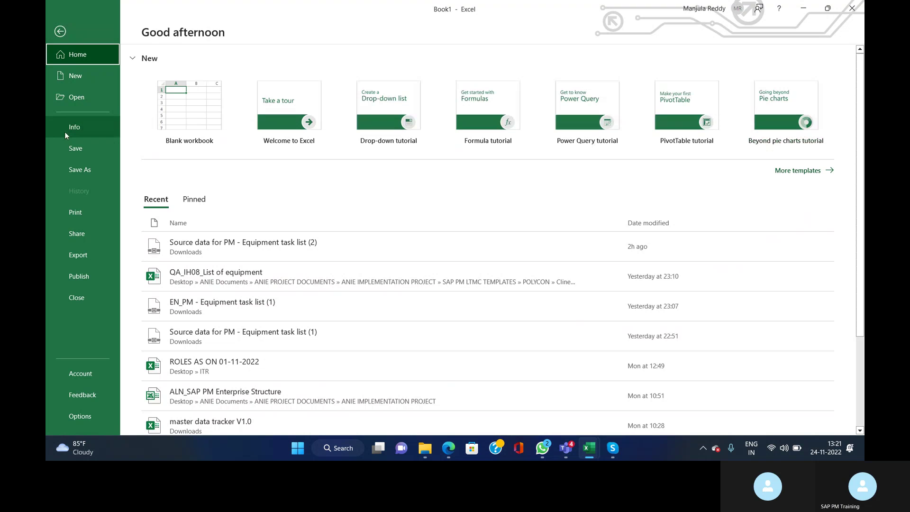
{"action": "left_click", "coordinate": [72, 99]}
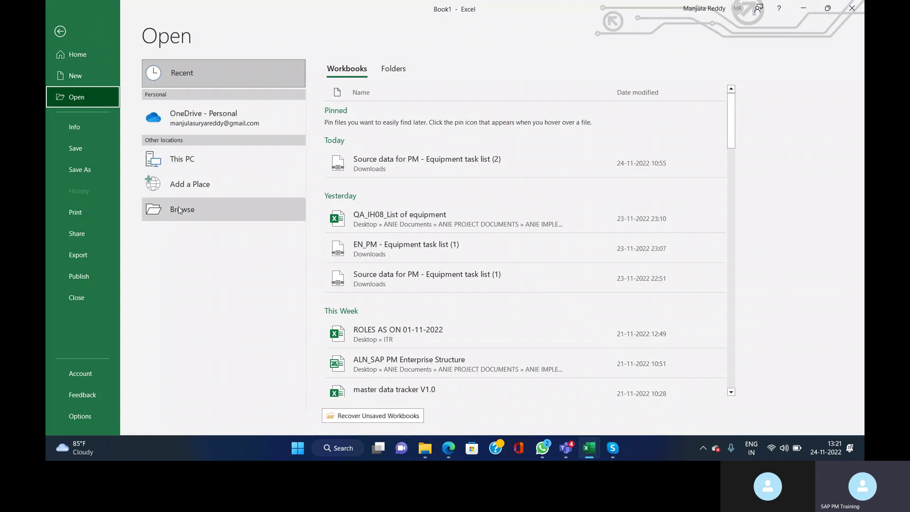
{"action": "left_click", "coordinate": [183, 215]}
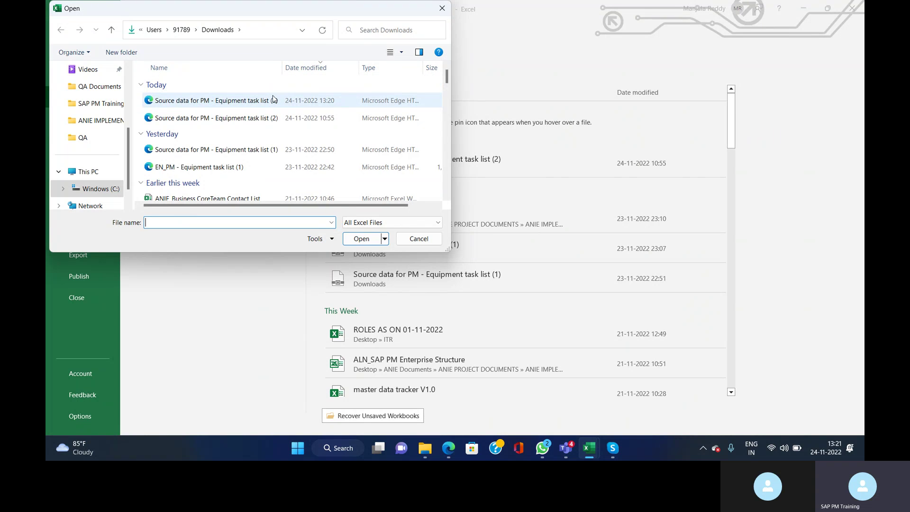
{"action": "left_click", "coordinate": [225, 105]}
{"action": "double_click", "coordinate": [225, 105]}
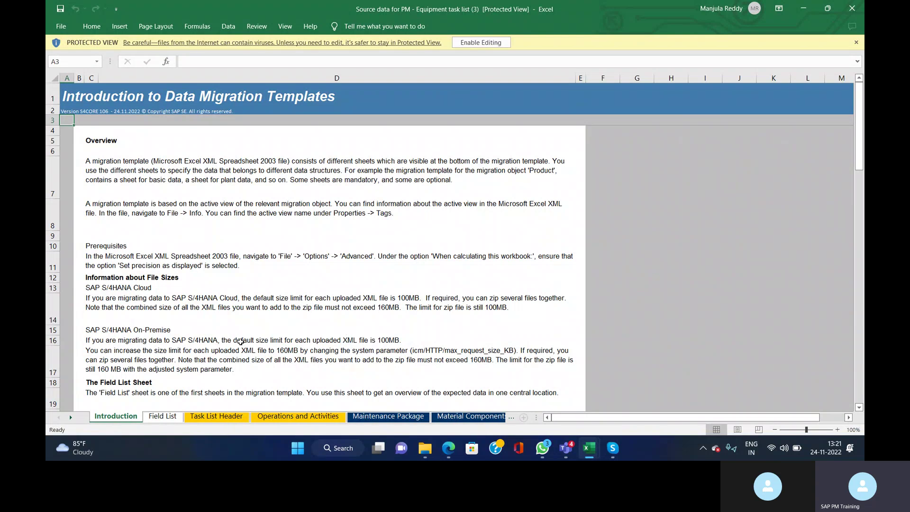
Enable editing and browse the Operations and Activities, Maintenance Package and Material Components sheets, ending on Introduction
{"action": "left_click", "coordinate": [480, 42]}
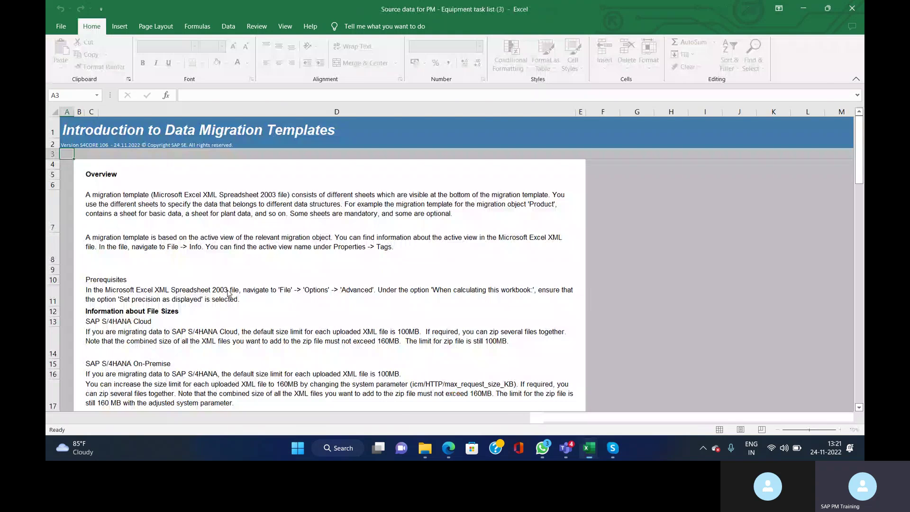
{"action": "left_click", "coordinate": [162, 415]}
{"action": "left_click", "coordinate": [216, 415]}
{"action": "left_click", "coordinate": [301, 417]}
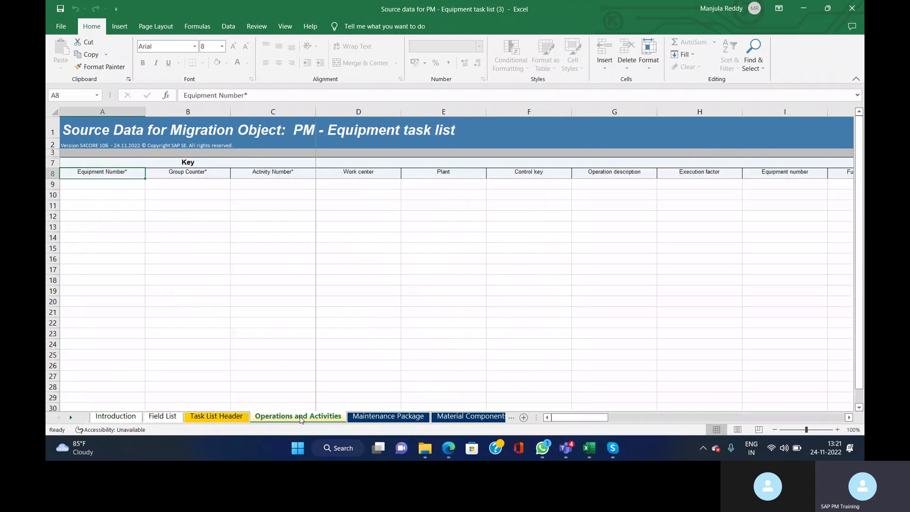
{"action": "left_click", "coordinate": [387, 416]}
{"action": "left_click", "coordinate": [461, 417]}
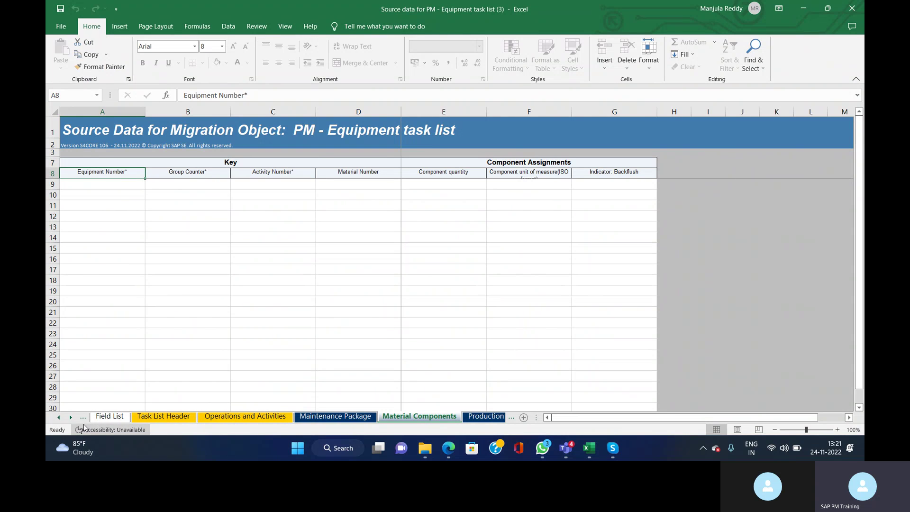
{"action": "left_click", "coordinate": [60, 418]}
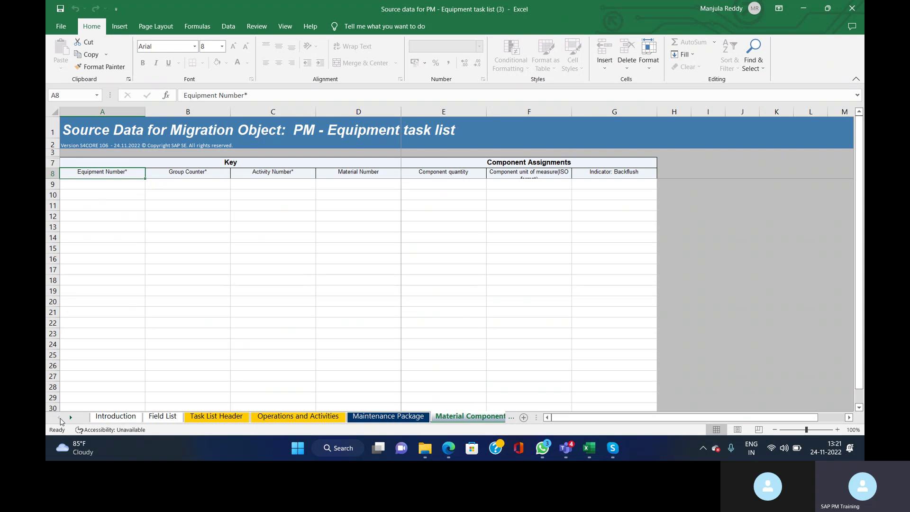
{"action": "left_click", "coordinate": [116, 418]}
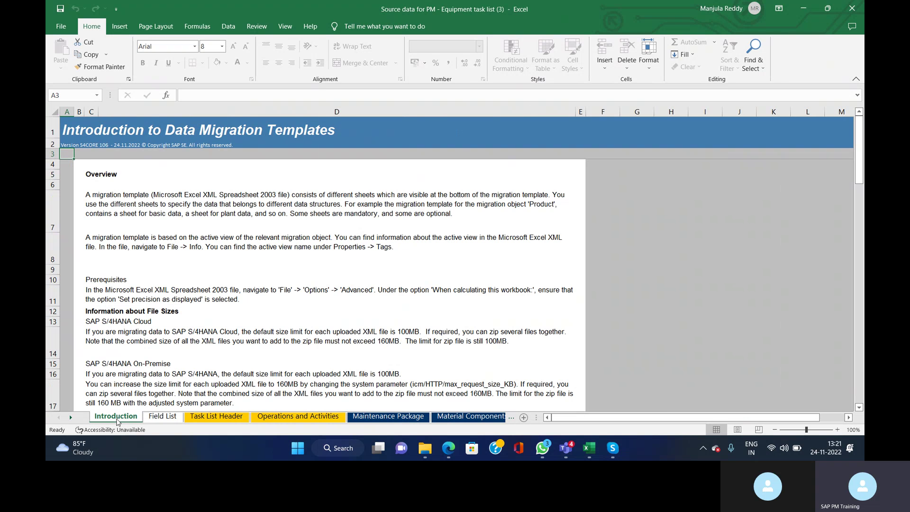